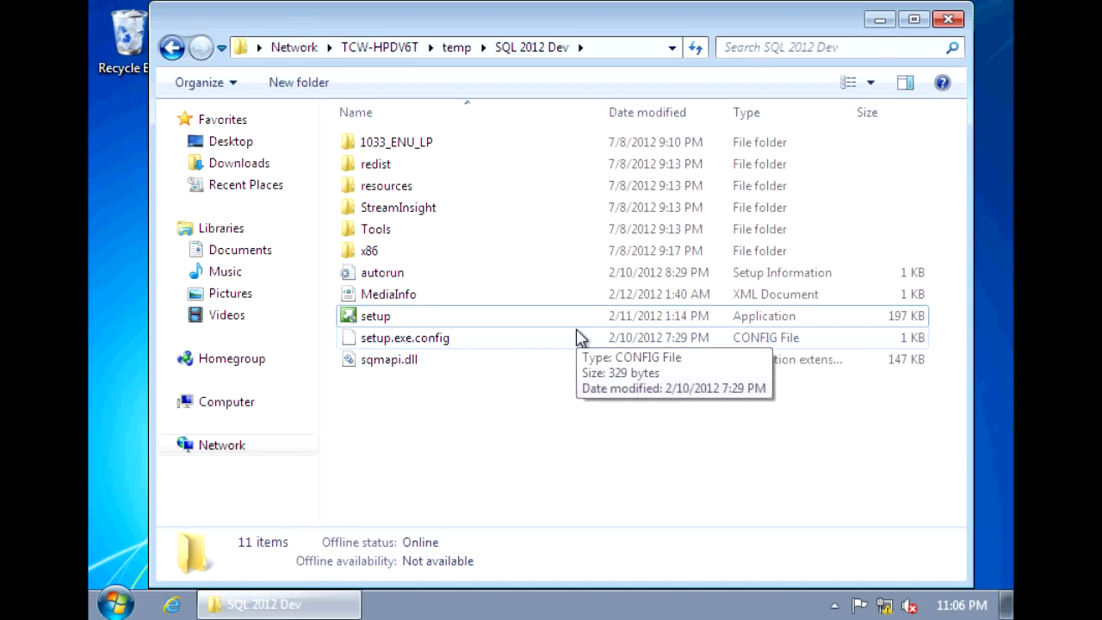
Step: Run setup from the SQL 2012 Dev folder, allow it to make changes, and start a new stand-alone SQL Server installation
double_click(560, 321)
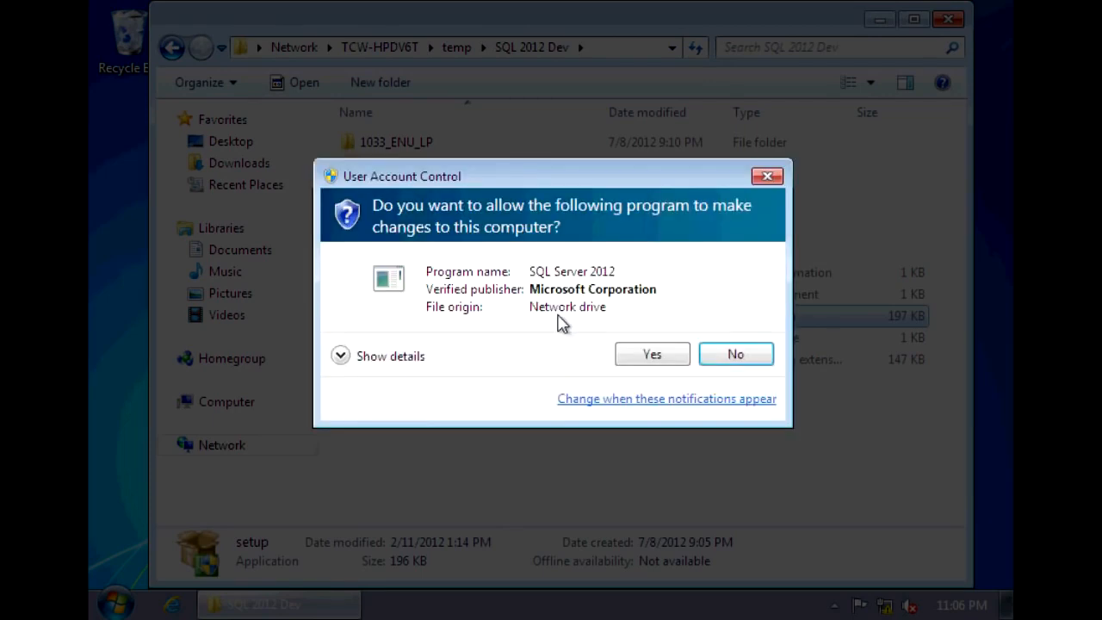
left_click(644, 358)
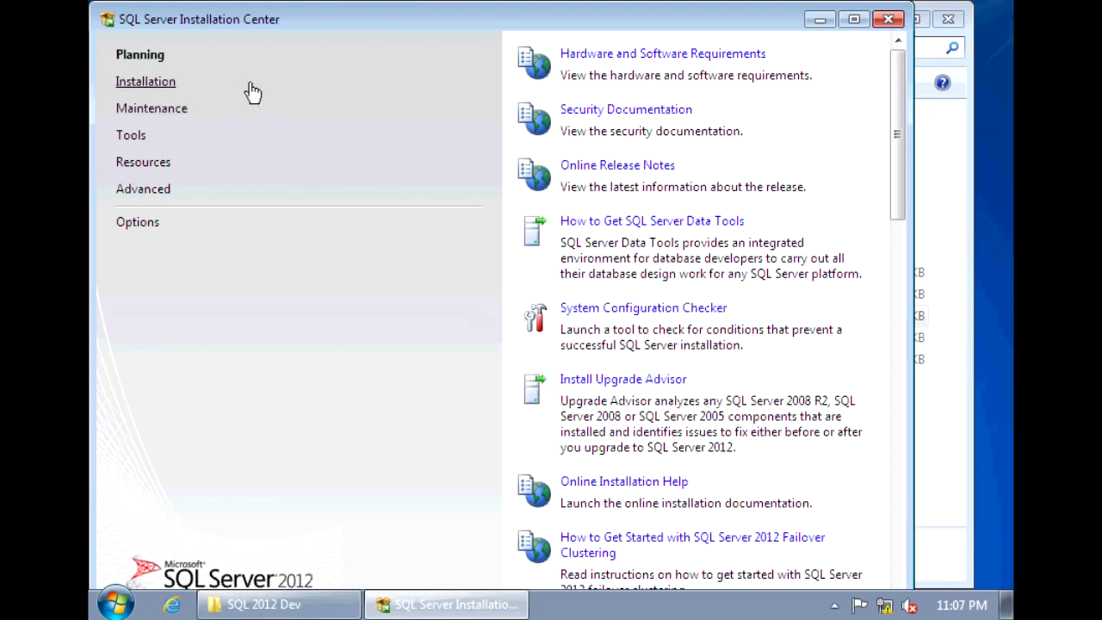
left_click(155, 84)
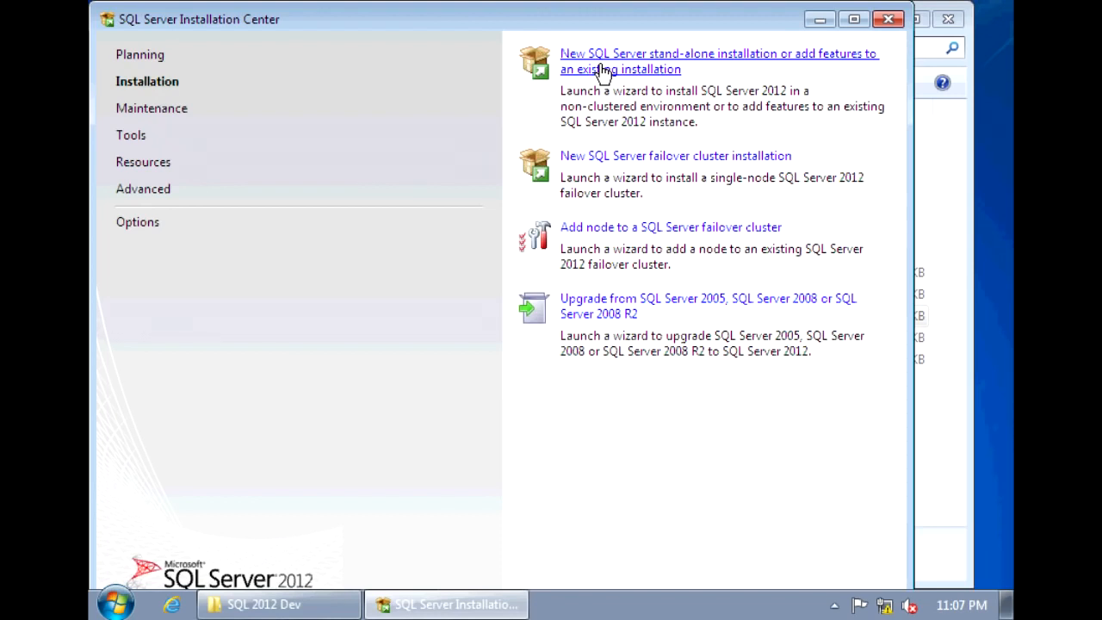
left_click(602, 69)
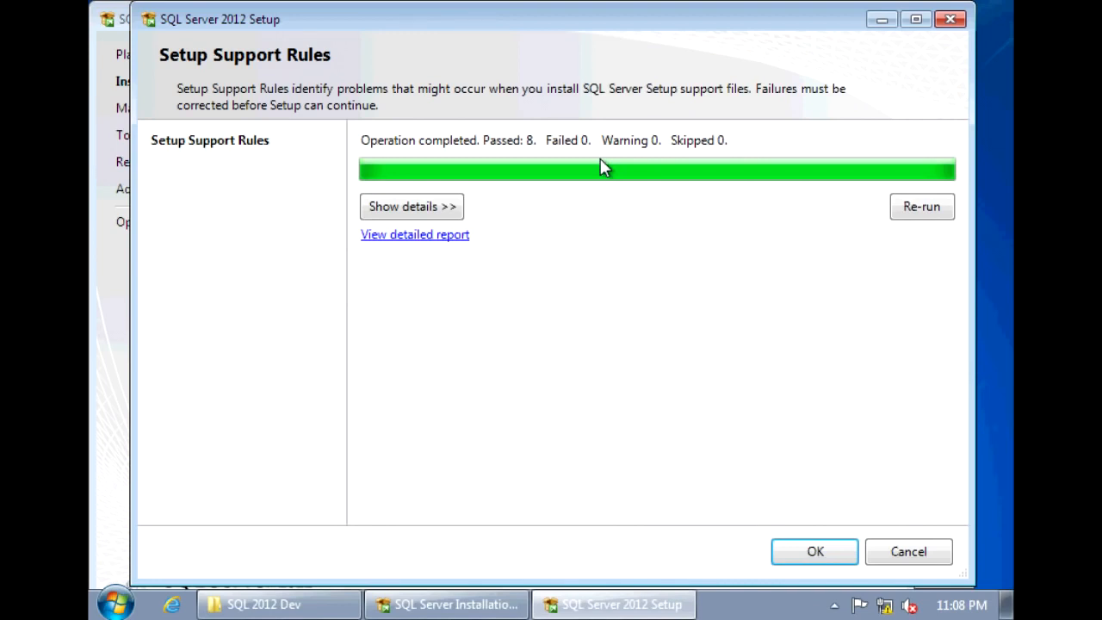
Step: Show the details of the initial setup support rules, accept them, and continue past the product updates to install the setup files
left_click(451, 210)
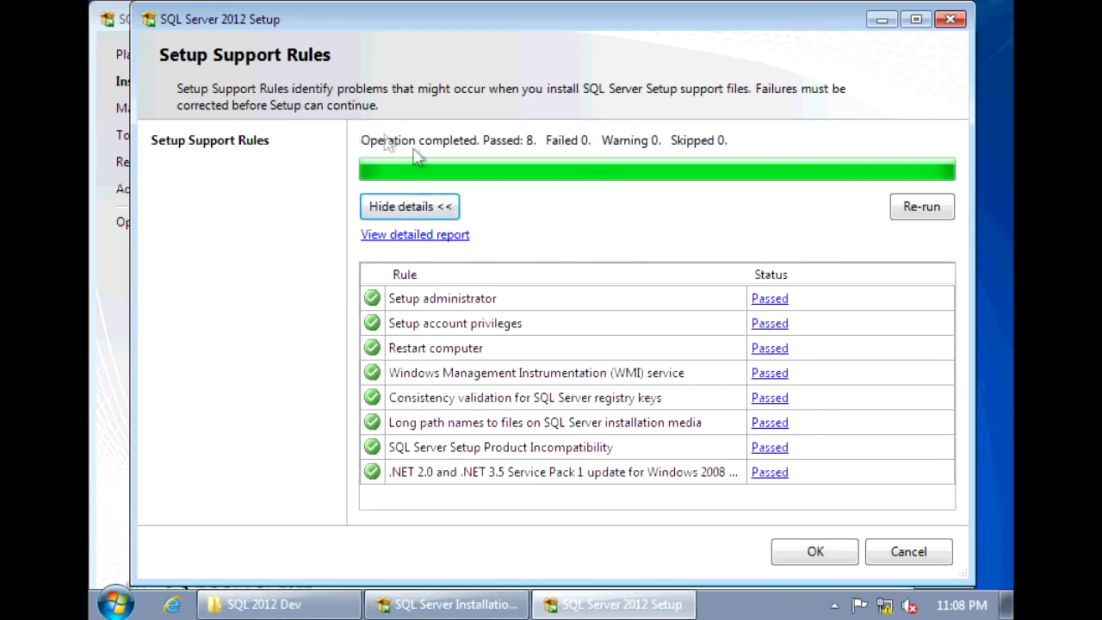
left_click(822, 554)
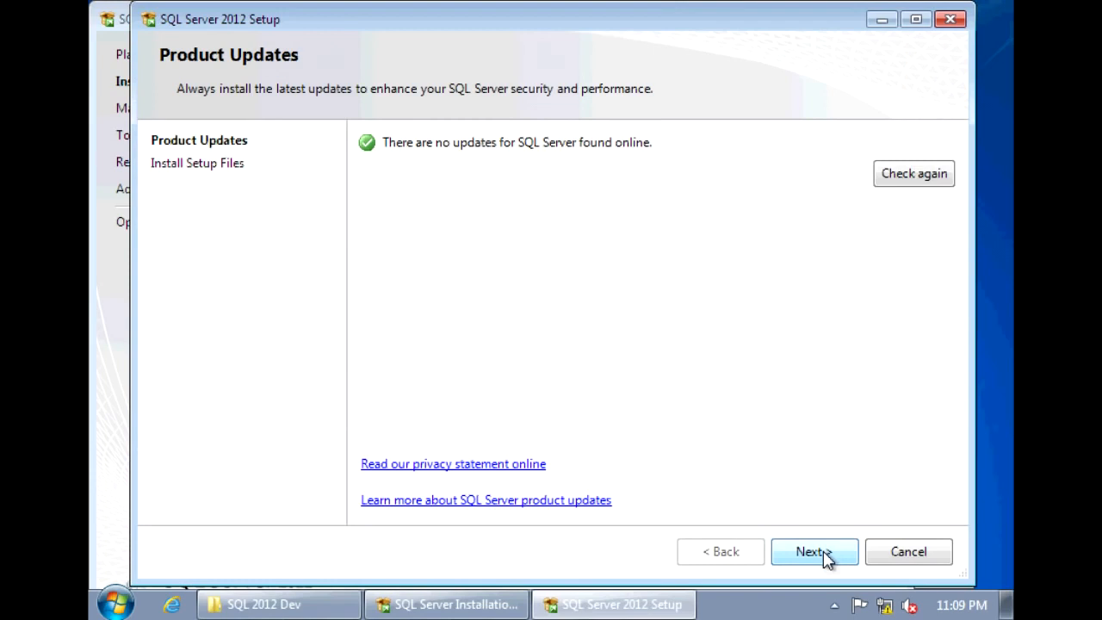
left_click(814, 551)
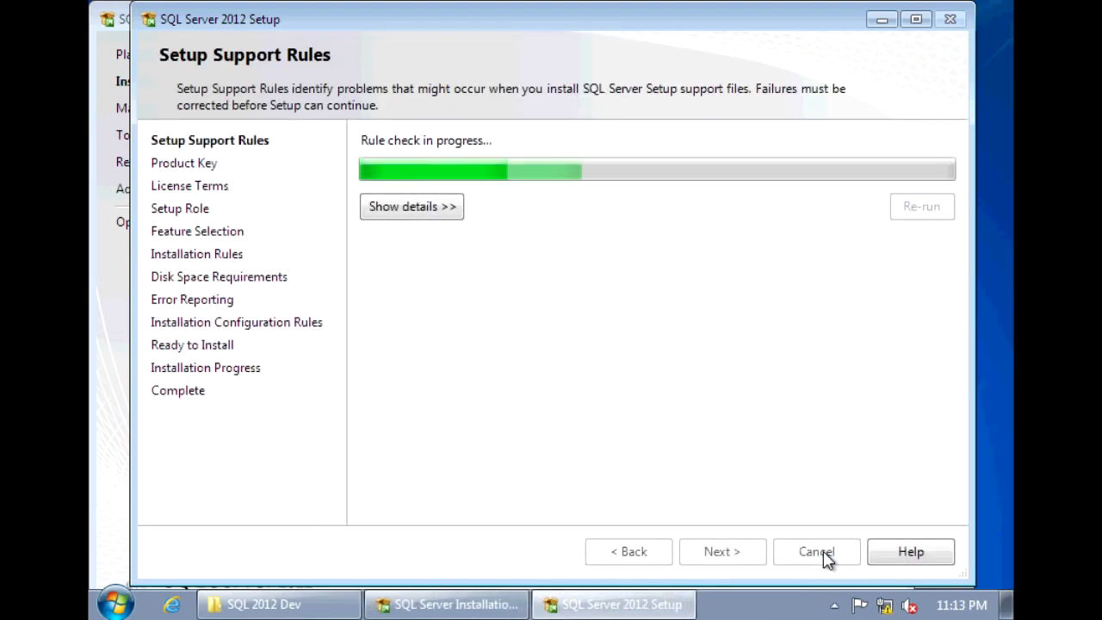
Step: Show the details of the second setup support rules check and continue past the product key page to the license terms
left_click(422, 209)
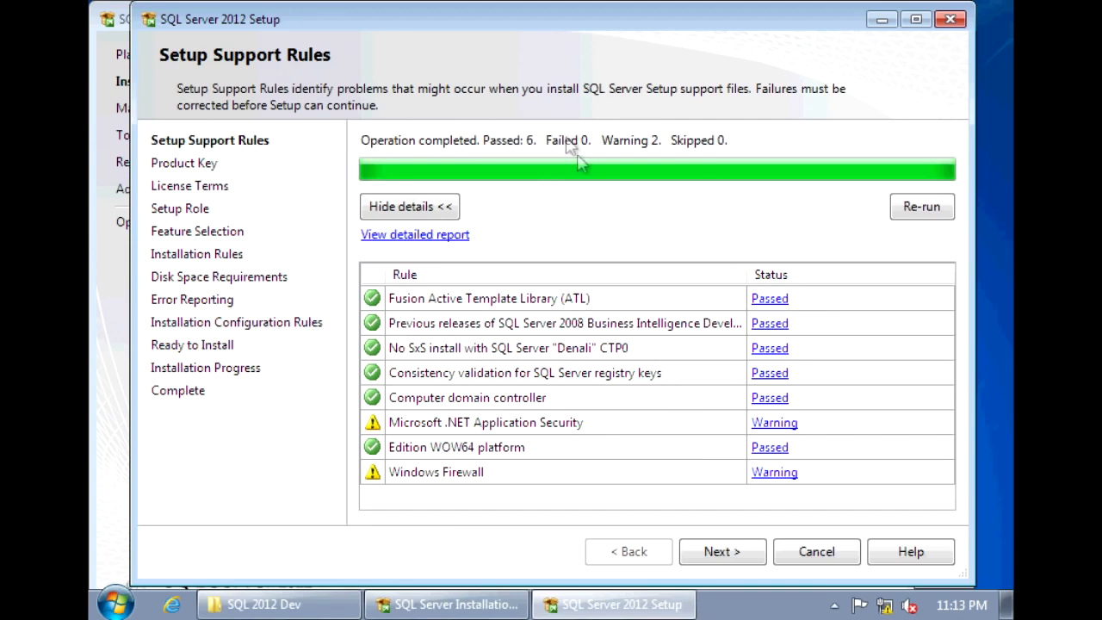
left_click(725, 558)
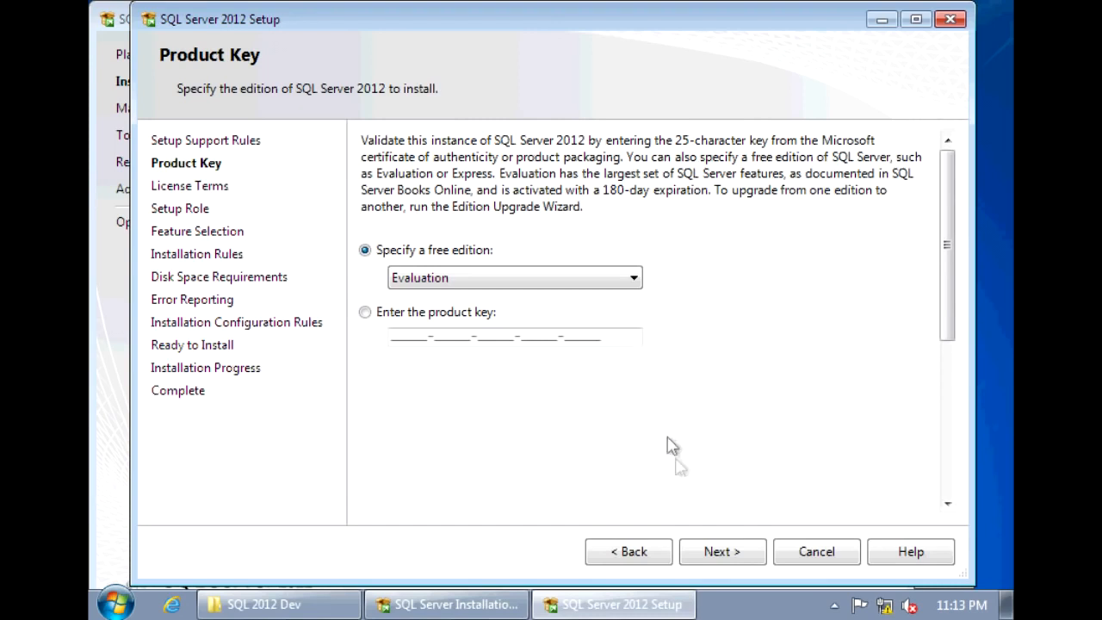
left_click(734, 553)
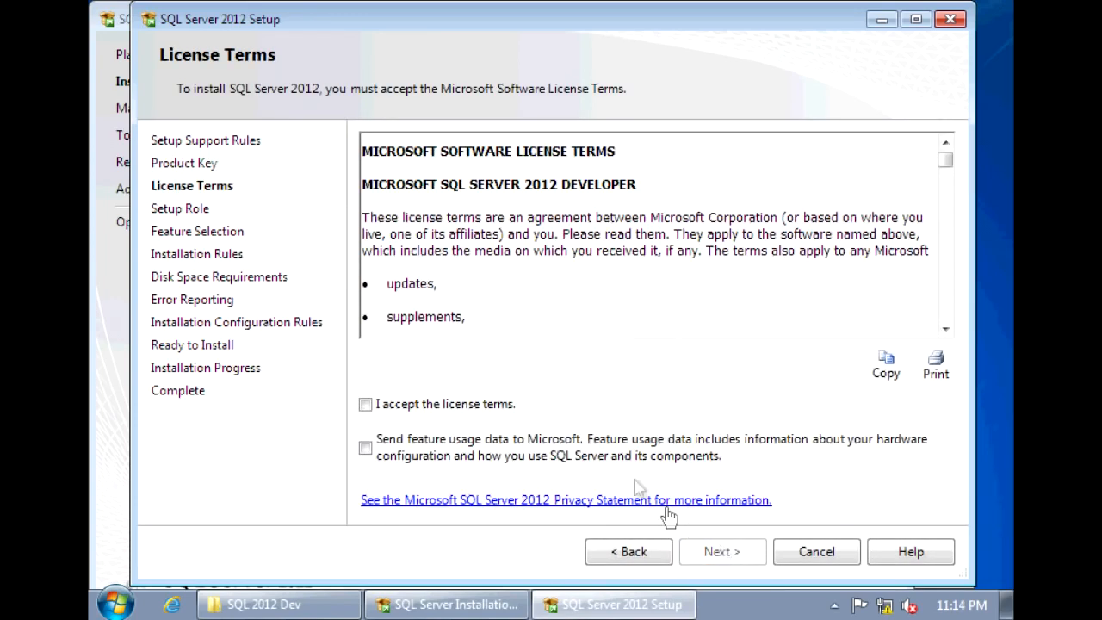
Step: Accept the license terms and continue with SQL Server Feature Installation as the setup role
left_click(494, 411)
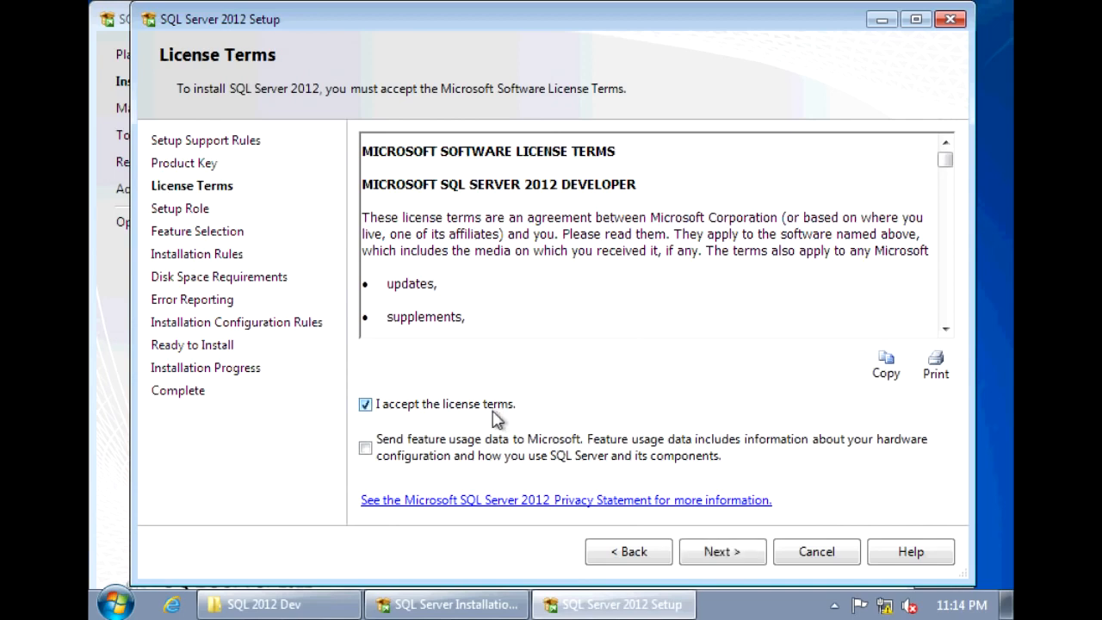
left_click(738, 556)
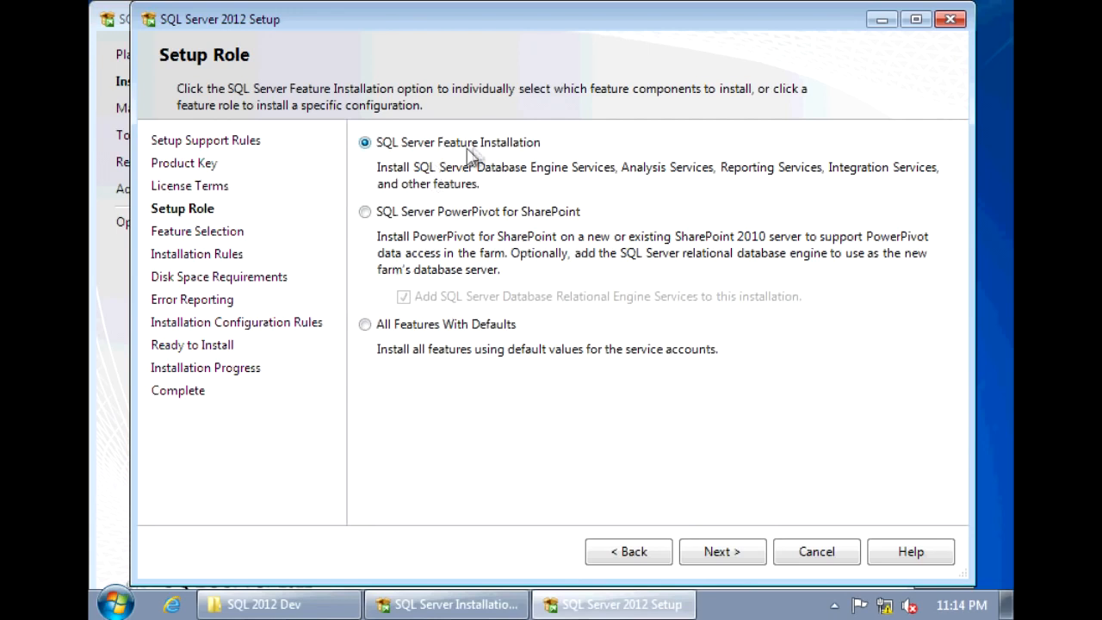
left_click(731, 555)
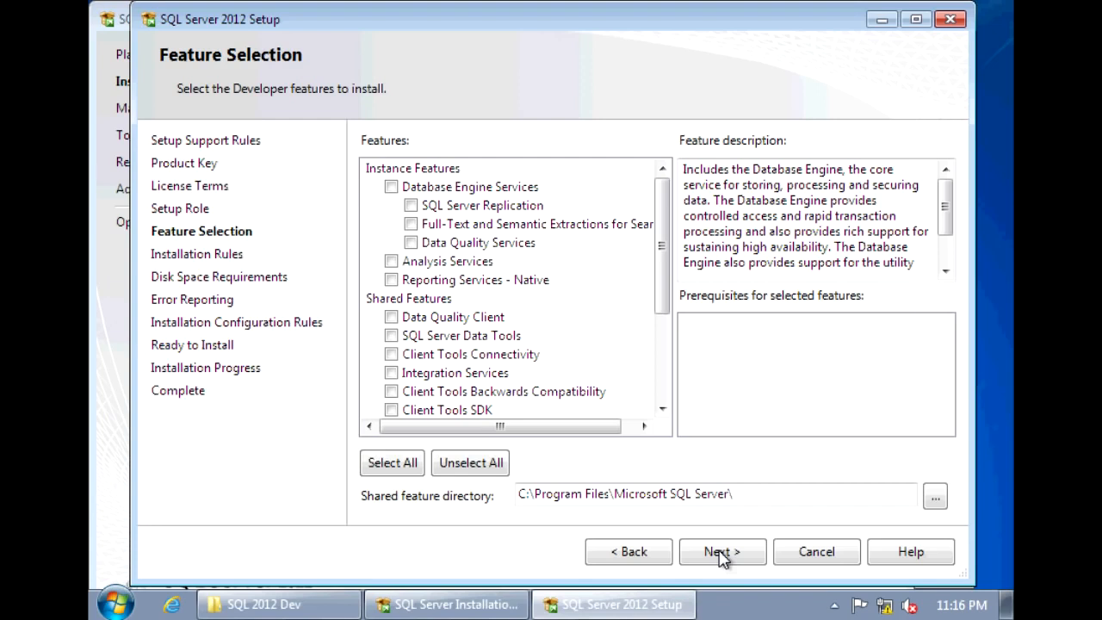
Step: Select Database Engine Services, Client Tools Connectivity, Documentation Components and Management Tools Basic and Complete as the features to install, and continue
left_click(395, 191)
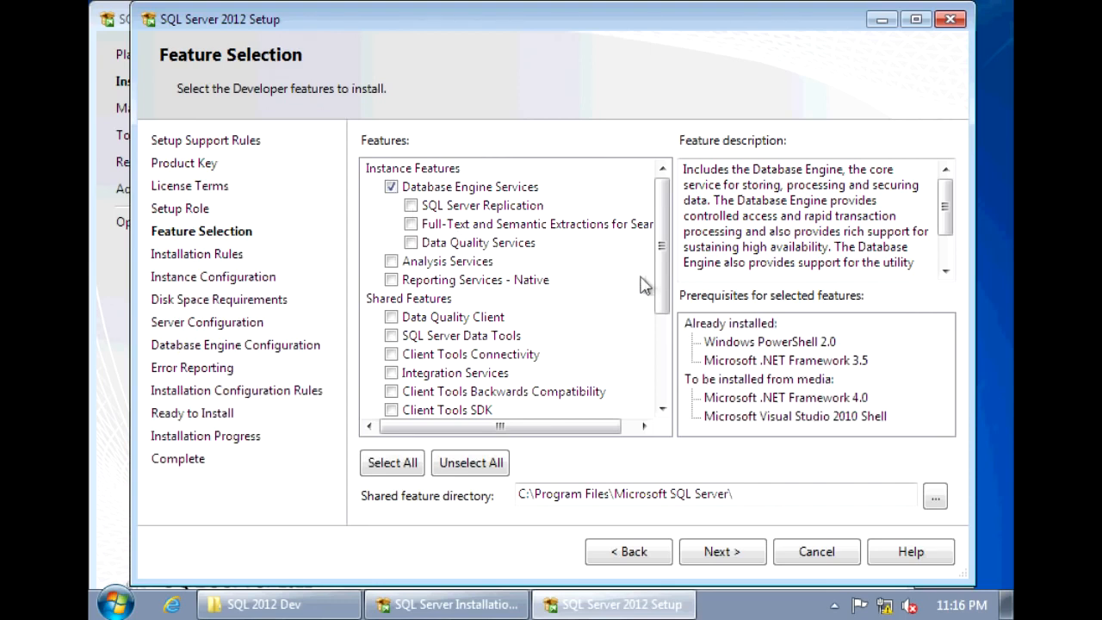
scroll(661, 310, "down", 1)
scroll(662, 315, "down", 2)
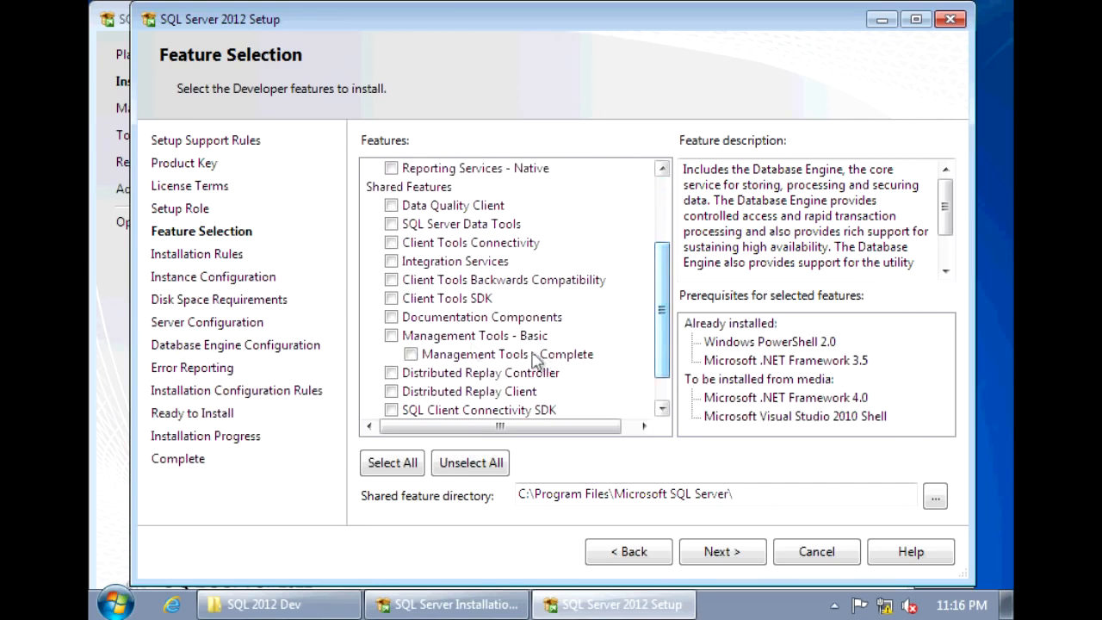
left_click(391, 336)
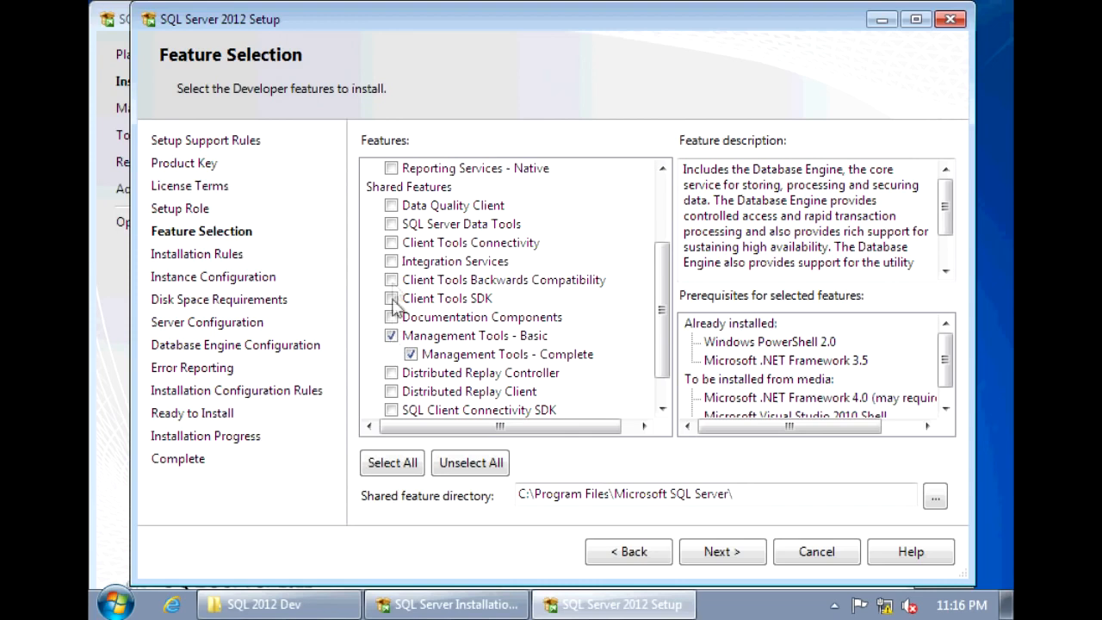
left_click(392, 244)
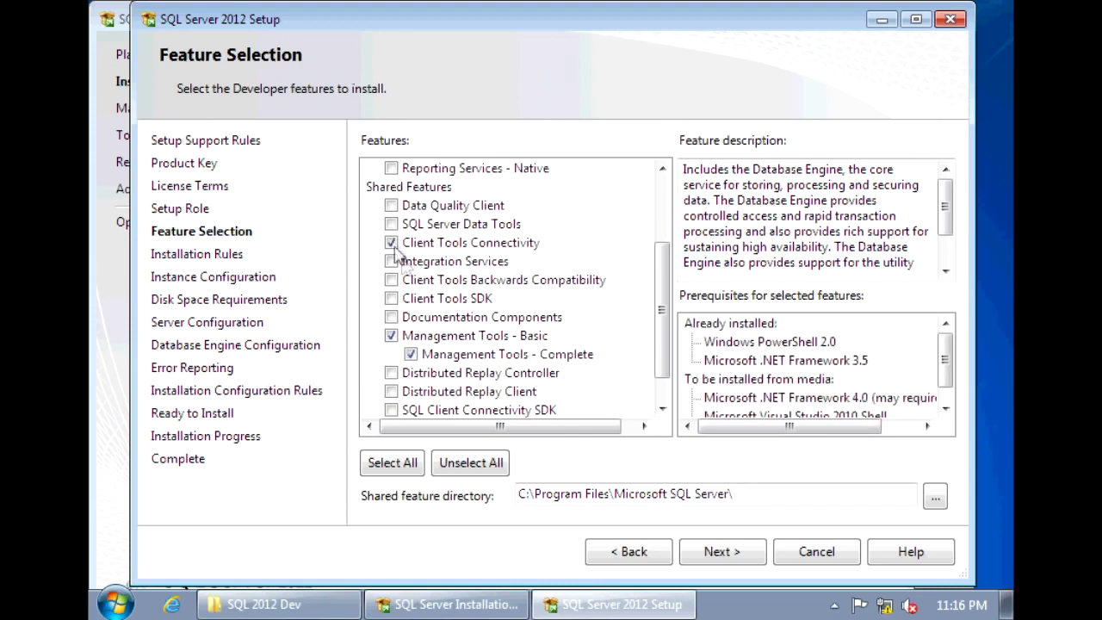
left_click(443, 319)
left_click(395, 318)
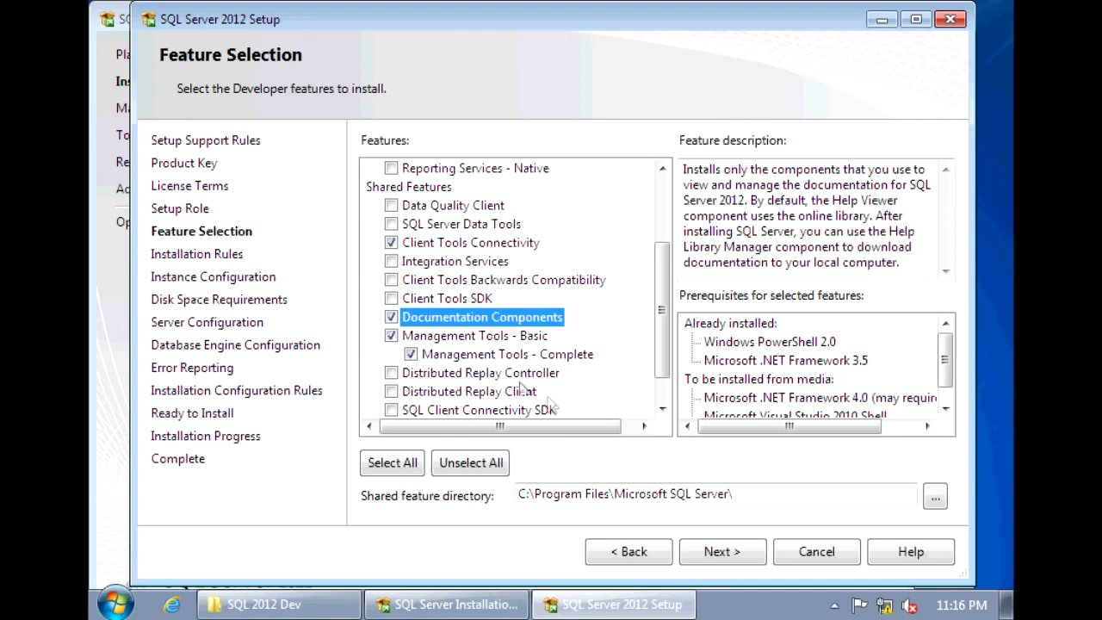
left_click(724, 555)
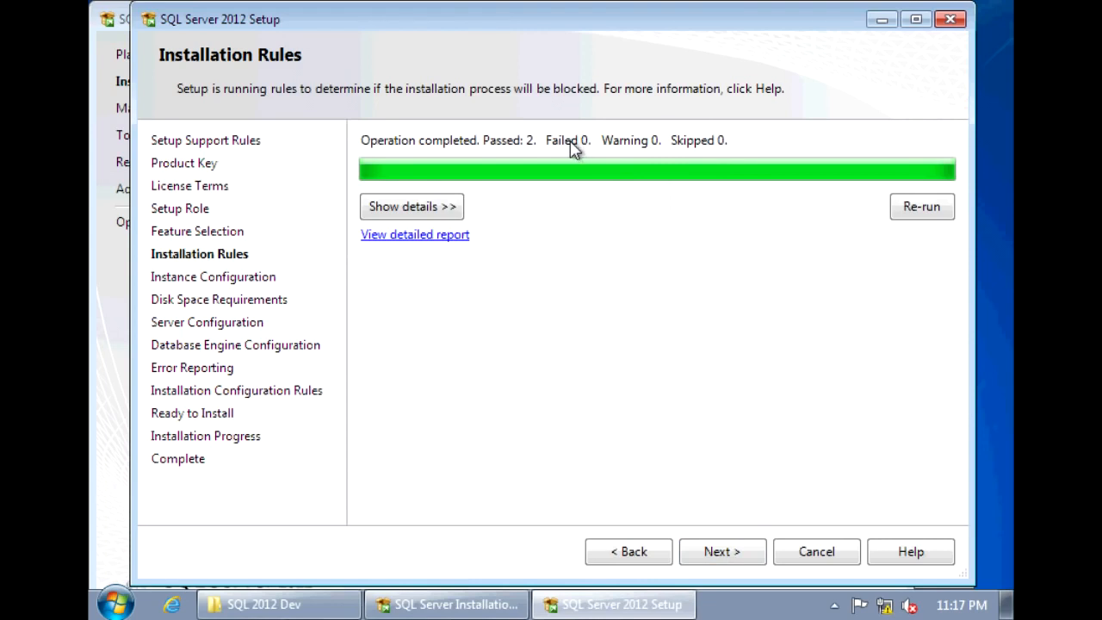
Step: Keep the default instance MSSQLSERVER and the default service accounts, continuing to the Database Engine Configuration
left_click(750, 554)
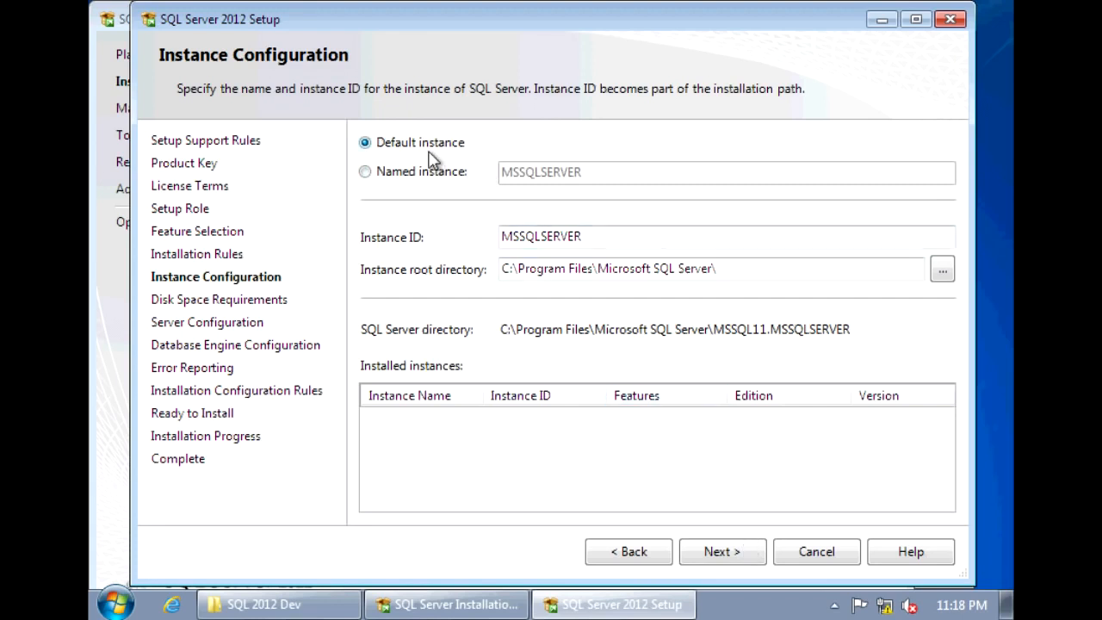
left_click(729, 559)
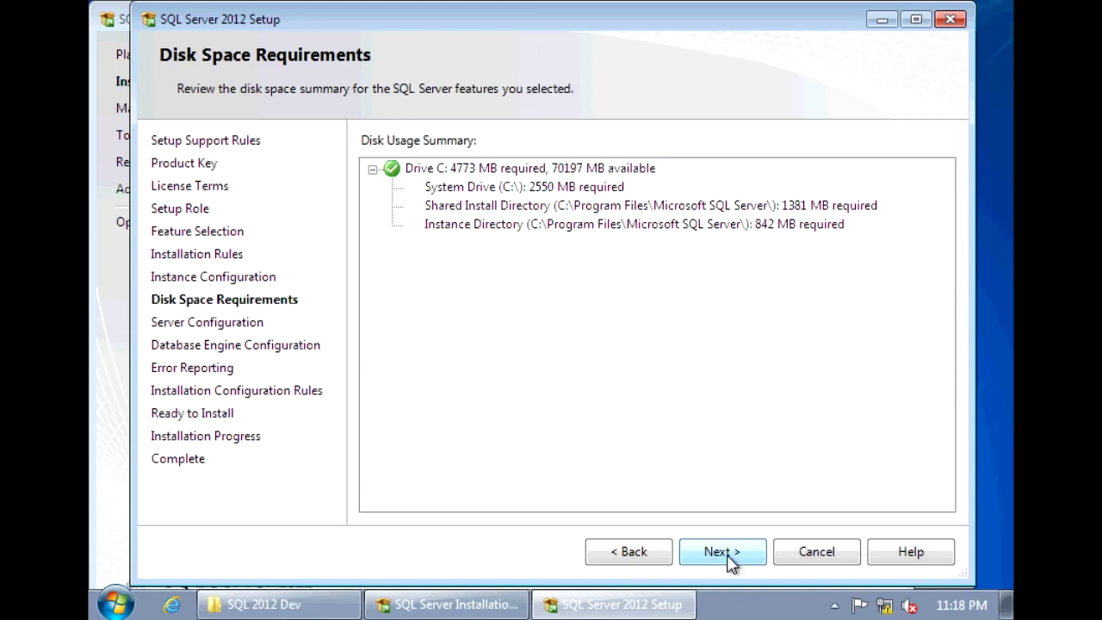
left_click(721, 552)
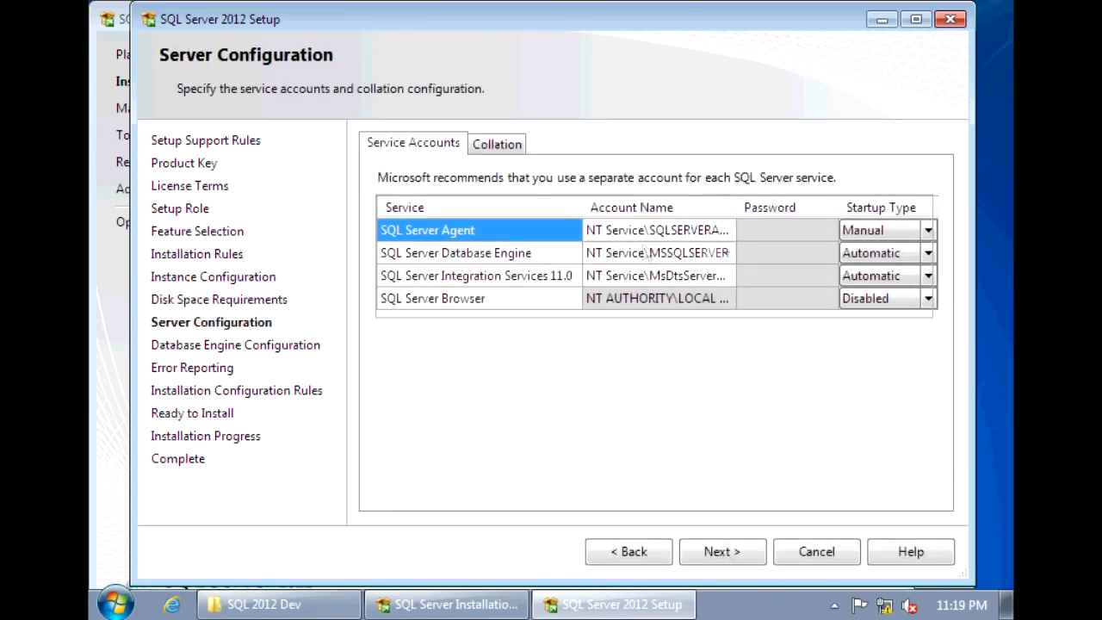
left_click(678, 233)
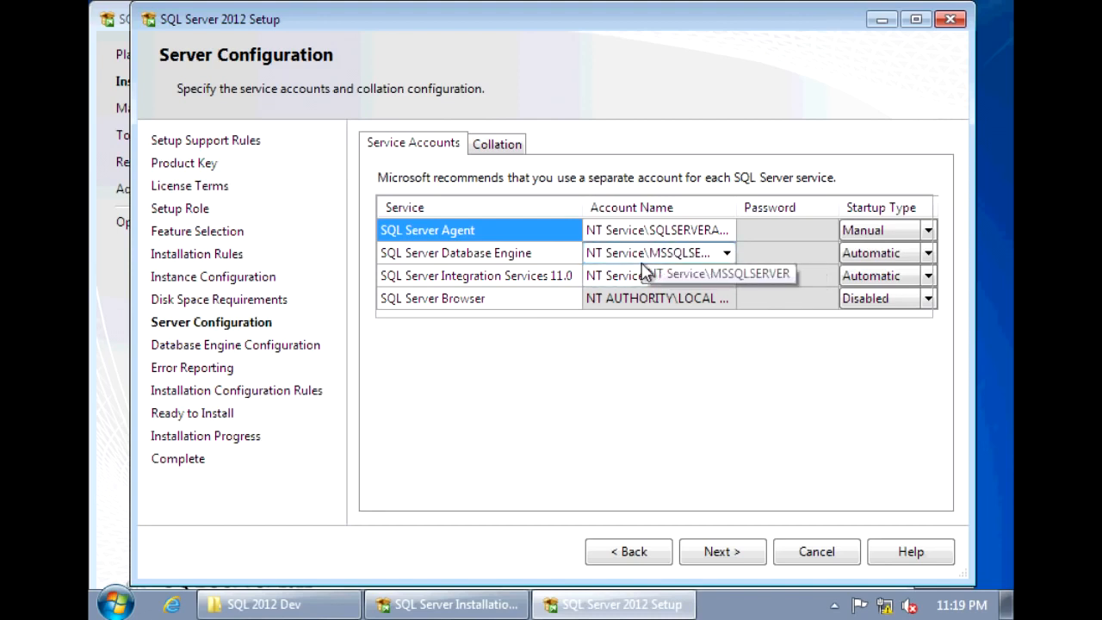
left_click(709, 556)
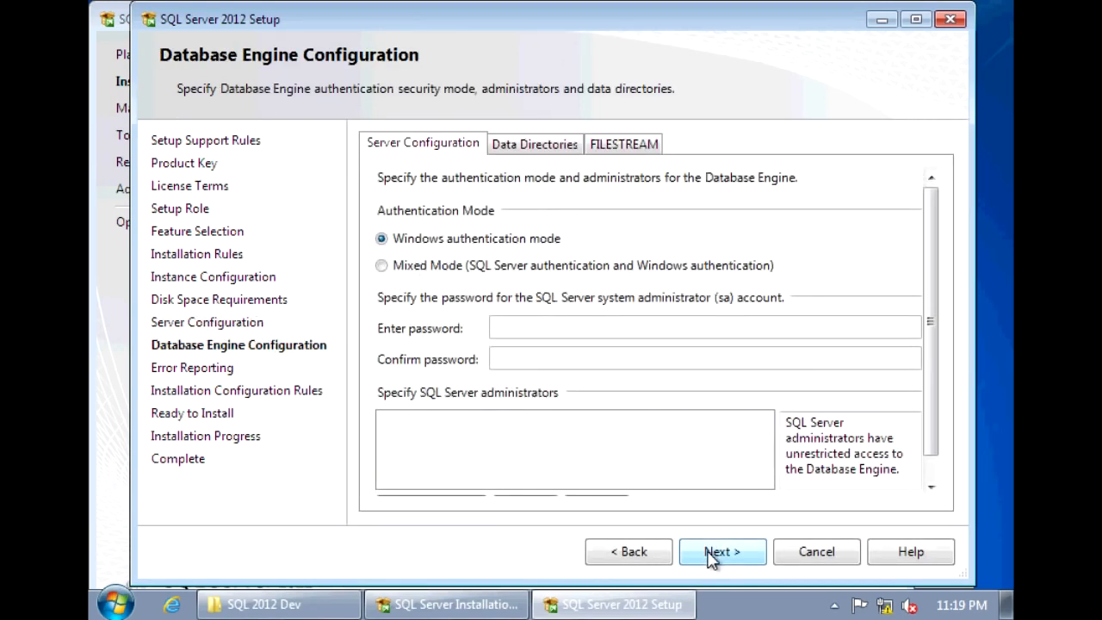
Step: Set the authentication to Mixed Mode and enter and confirm the password for the sa account
left_click(495, 275)
left_click(526, 333)
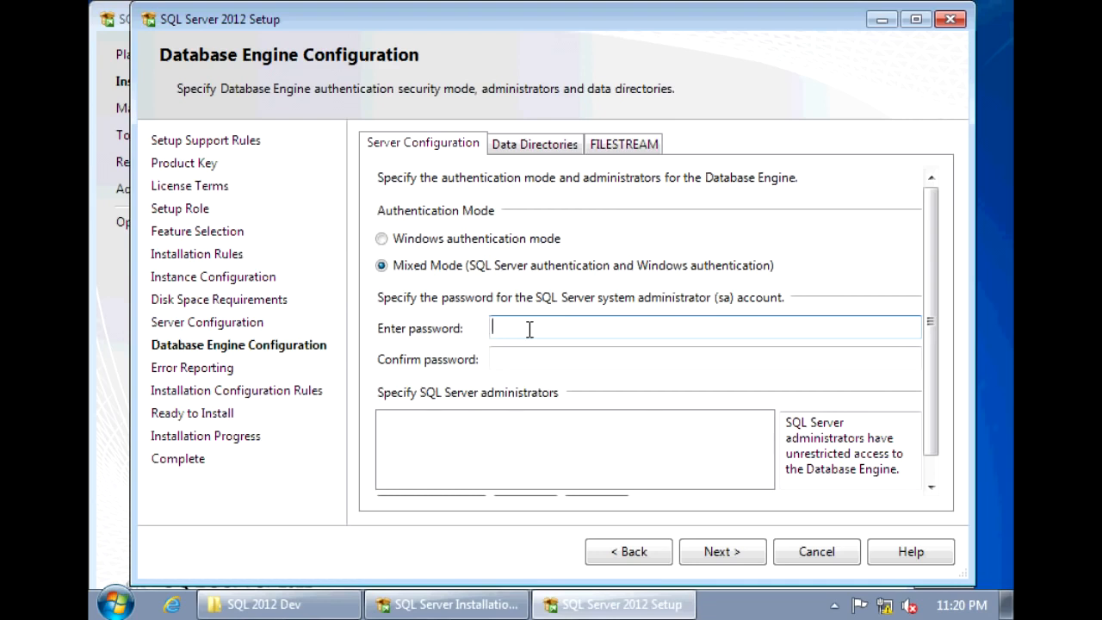
type("********")
key("Tab")
type("********")
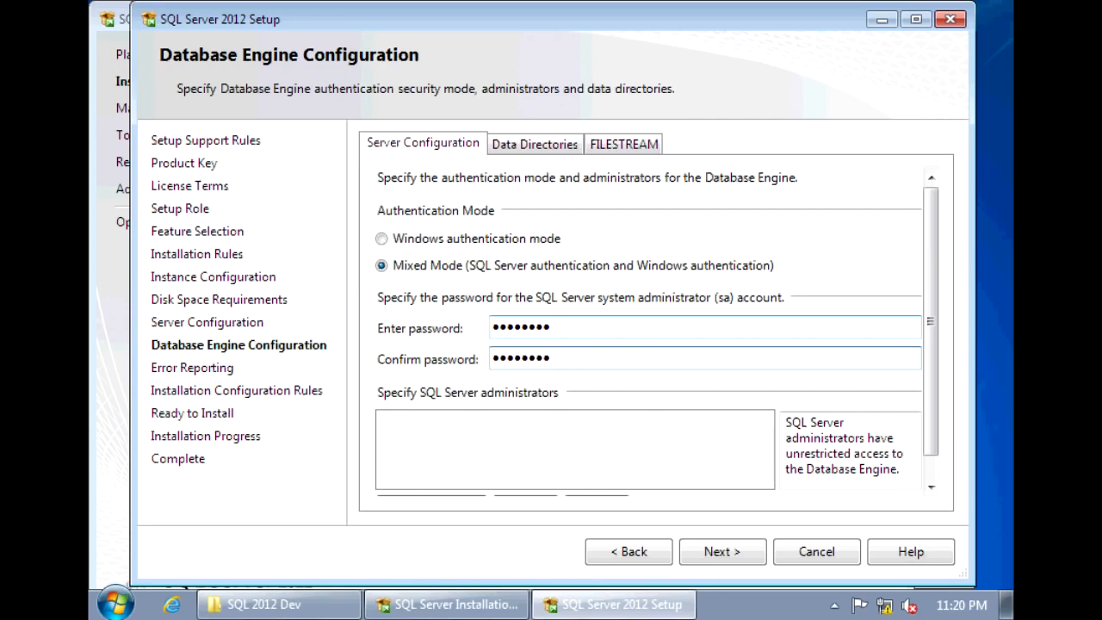
Step: Add the current user as a SQL Server administrator and continue to the error reporting settings
left_click(935, 486)
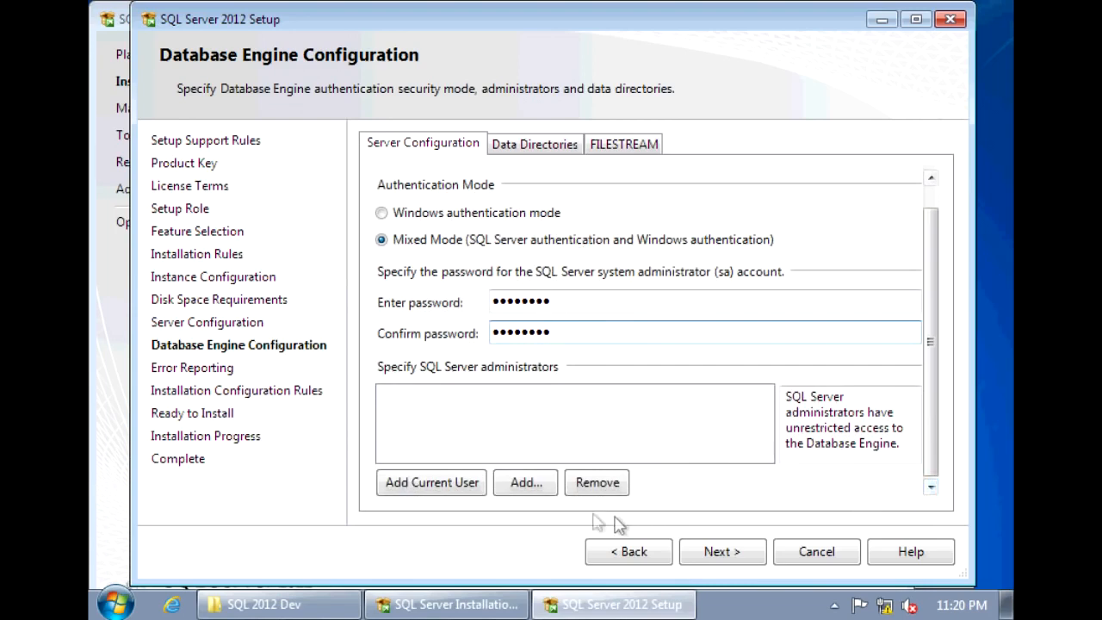
left_click(472, 486)
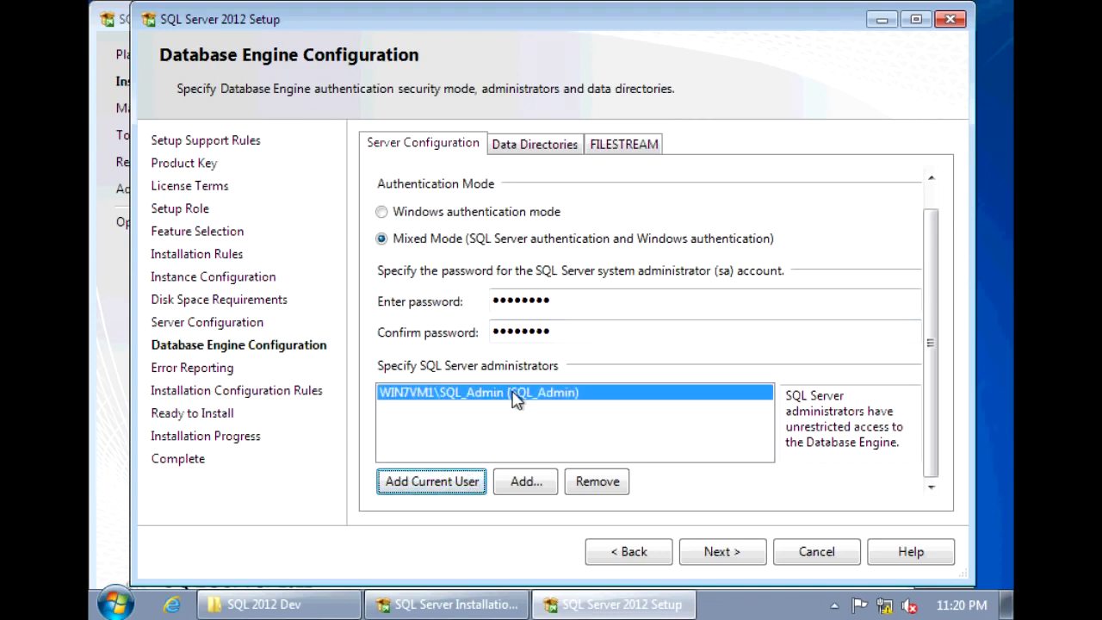
left_click(723, 560)
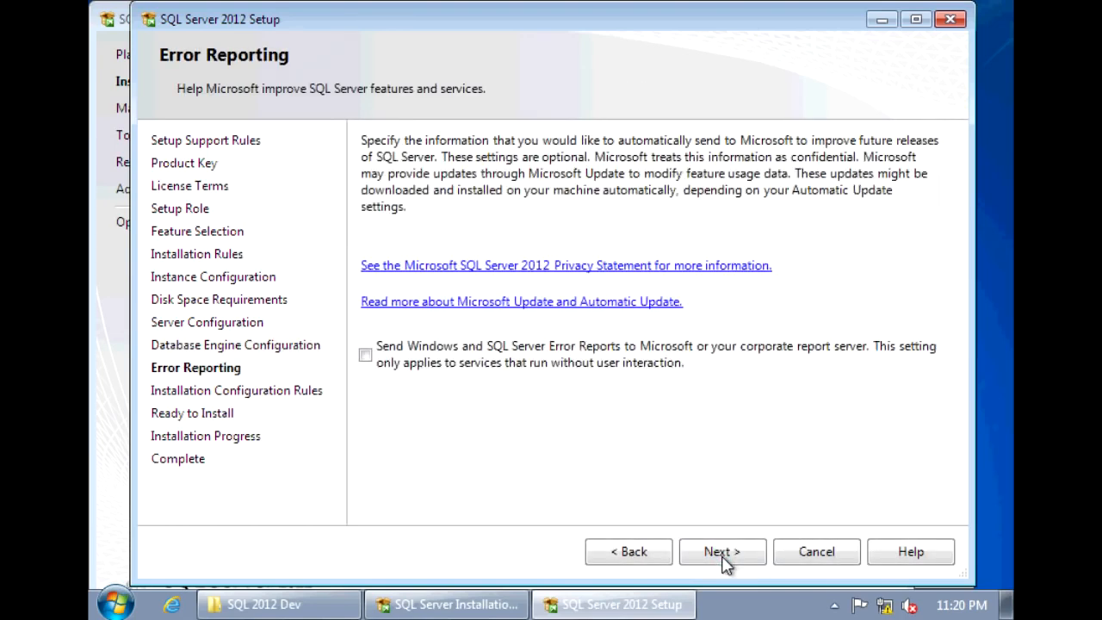
Step: Leave error reporting off, show the installation configuration rule details, and continue to the Ready to Install summary
left_click(723, 559)
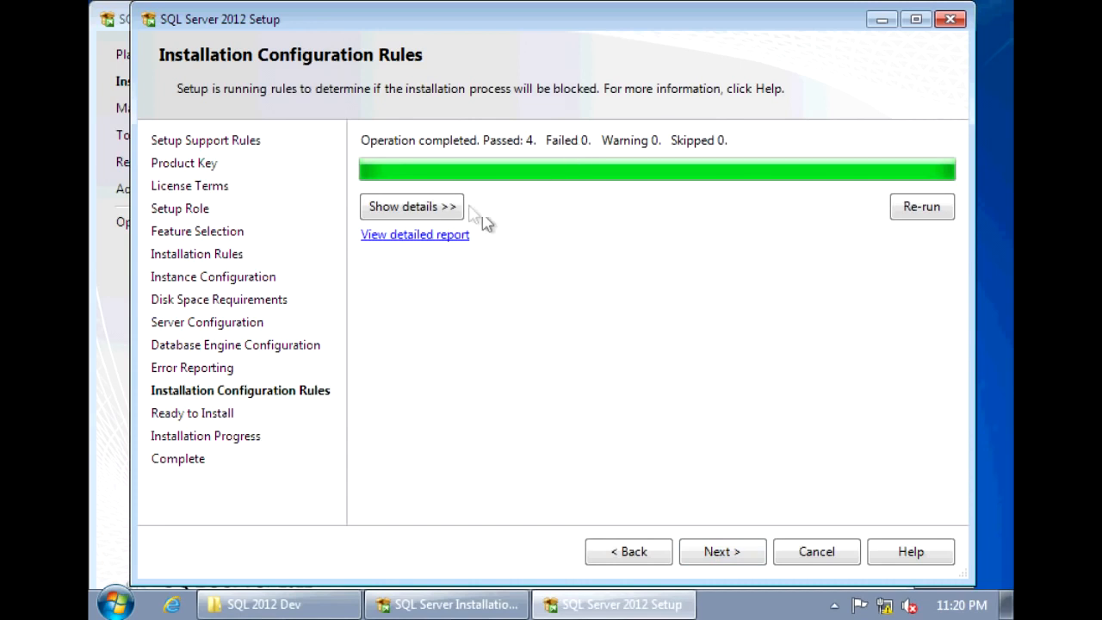
left_click(449, 207)
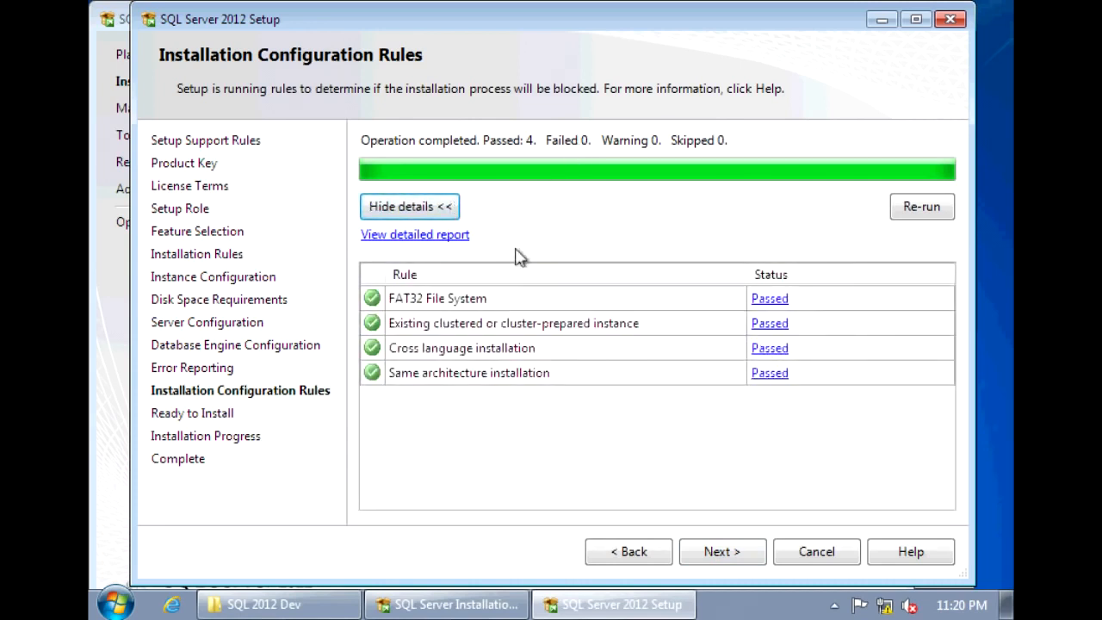
left_click(740, 556)
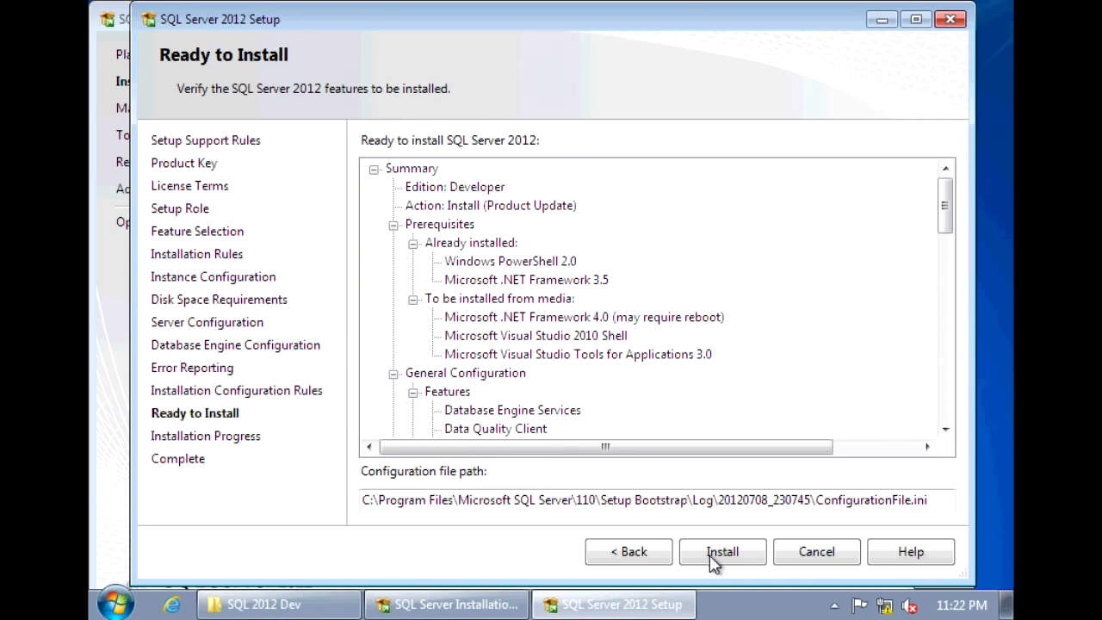
Step: Review the installation summary down to its end and examine the ConfigurationFile.ini name in the configuration file path
left_click_drag(942, 216, 957, 407)
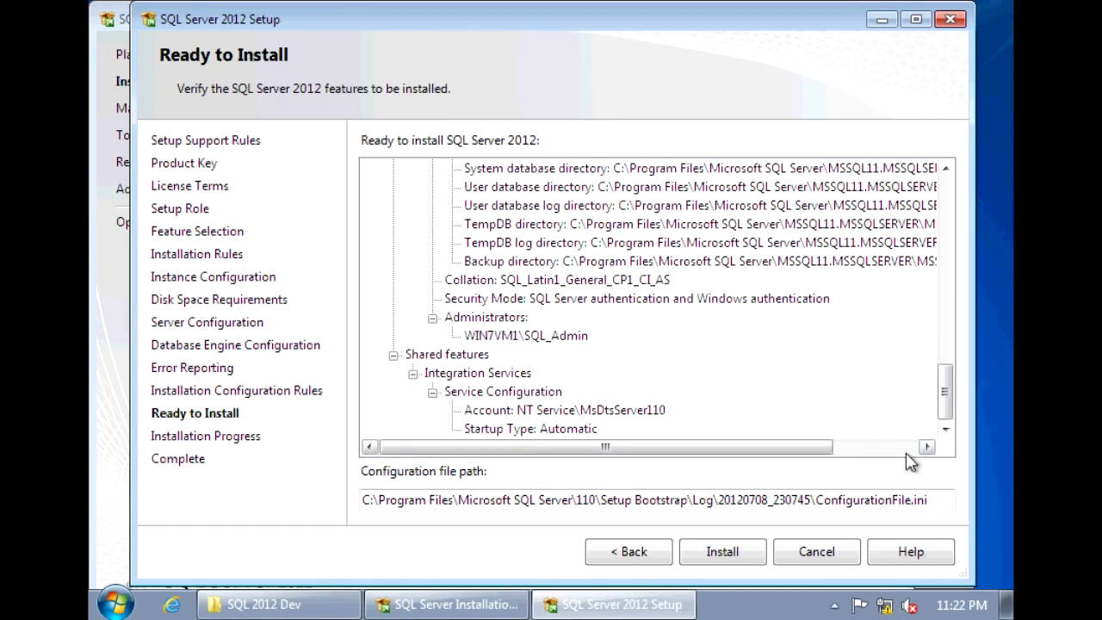
left_click_drag(816, 501, 943, 514)
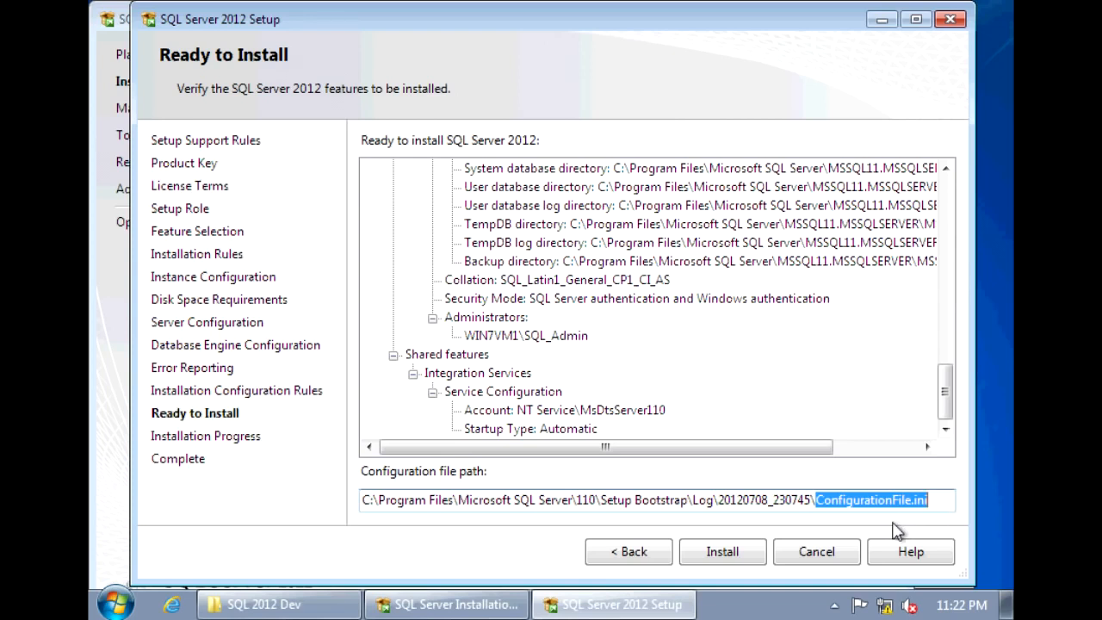
left_click(820, 502)
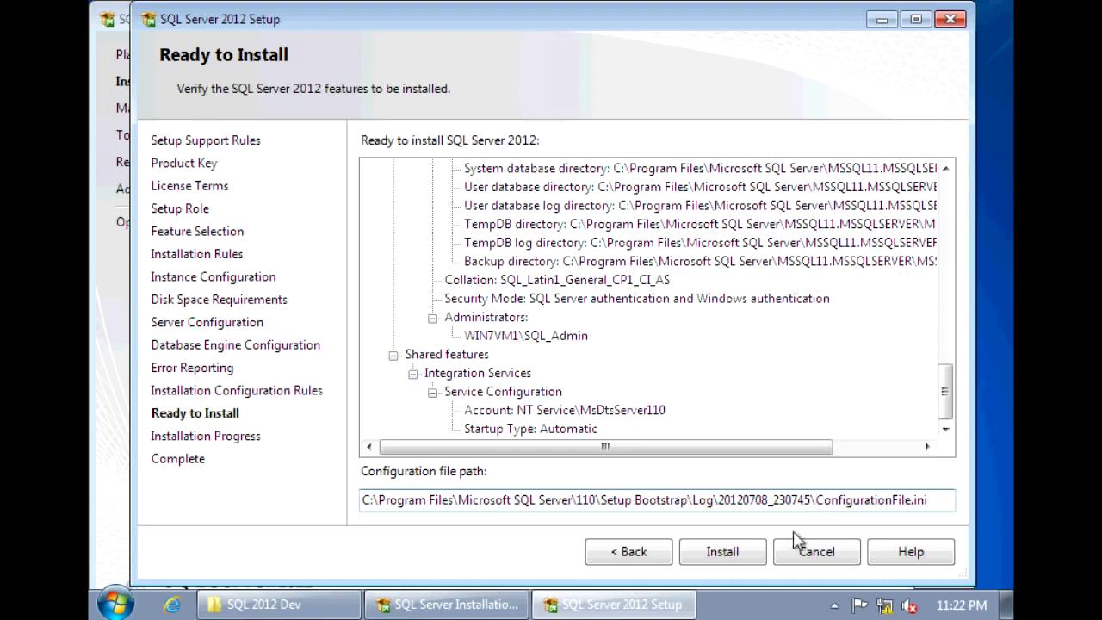
Step: Run the SQL Server 2012 installation to completion, and close both the setup wizard and the SQL Server Installation Center
left_click(760, 553)
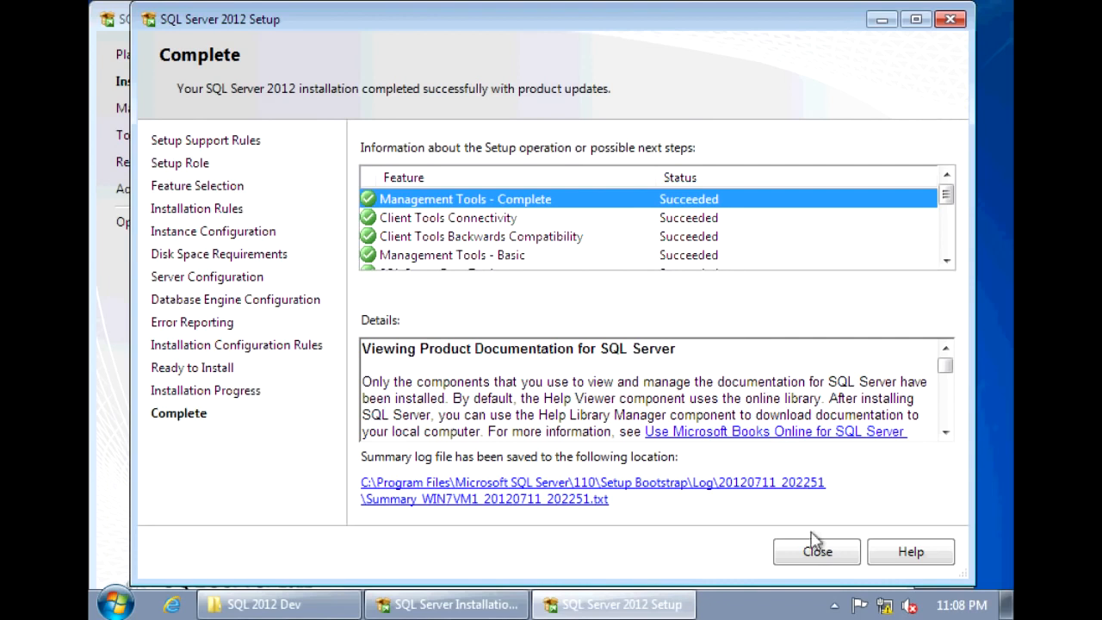
left_click(822, 555)
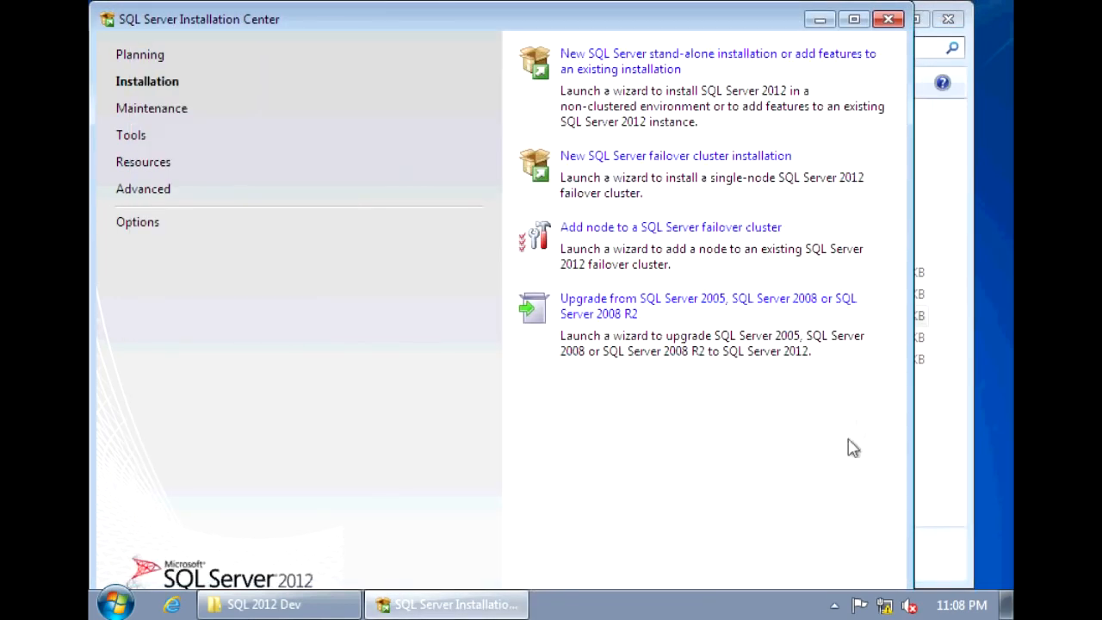
left_click(888, 18)
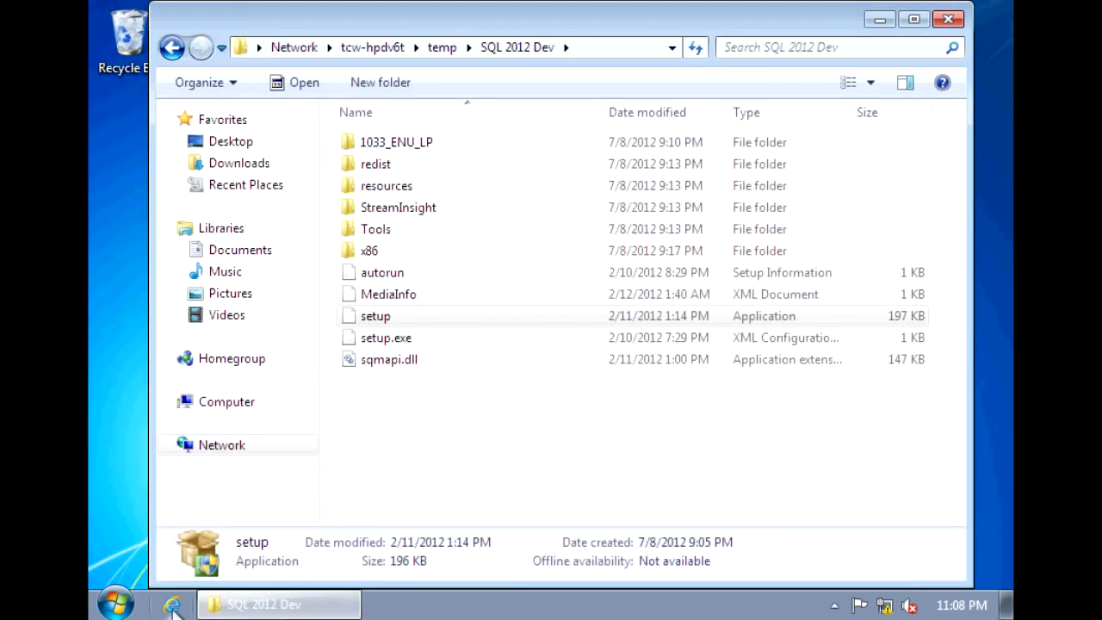
Step: Launch SQL Server Management Studio from Microsoft SQL Server 2012 and connect to the WIN7VM1 Database Engine with Windows Authentication
left_click(117, 605)
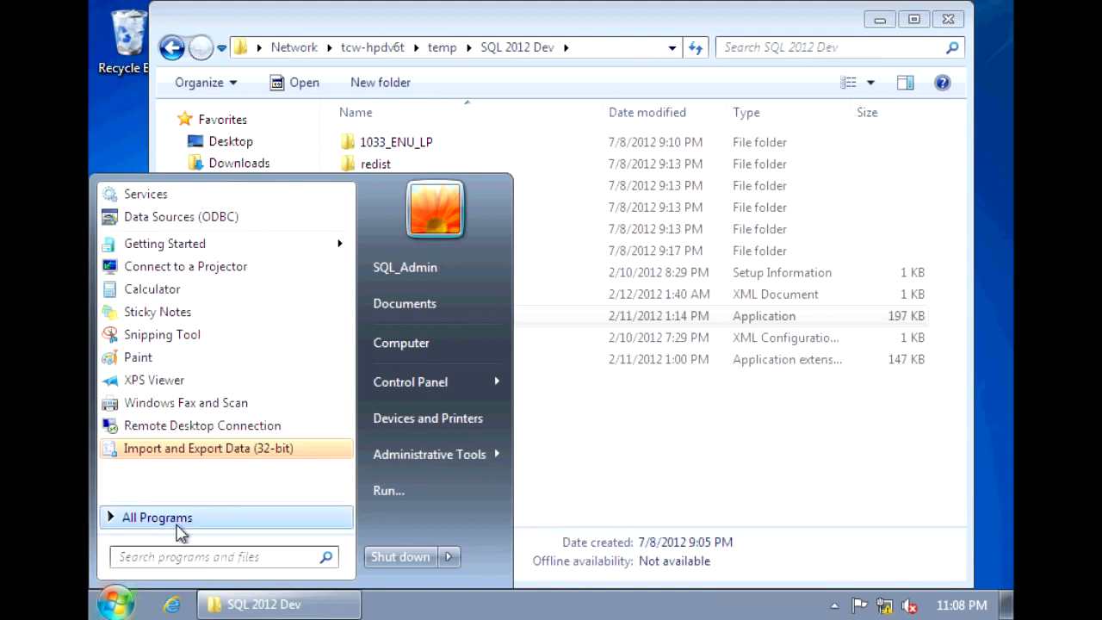
left_click(176, 527)
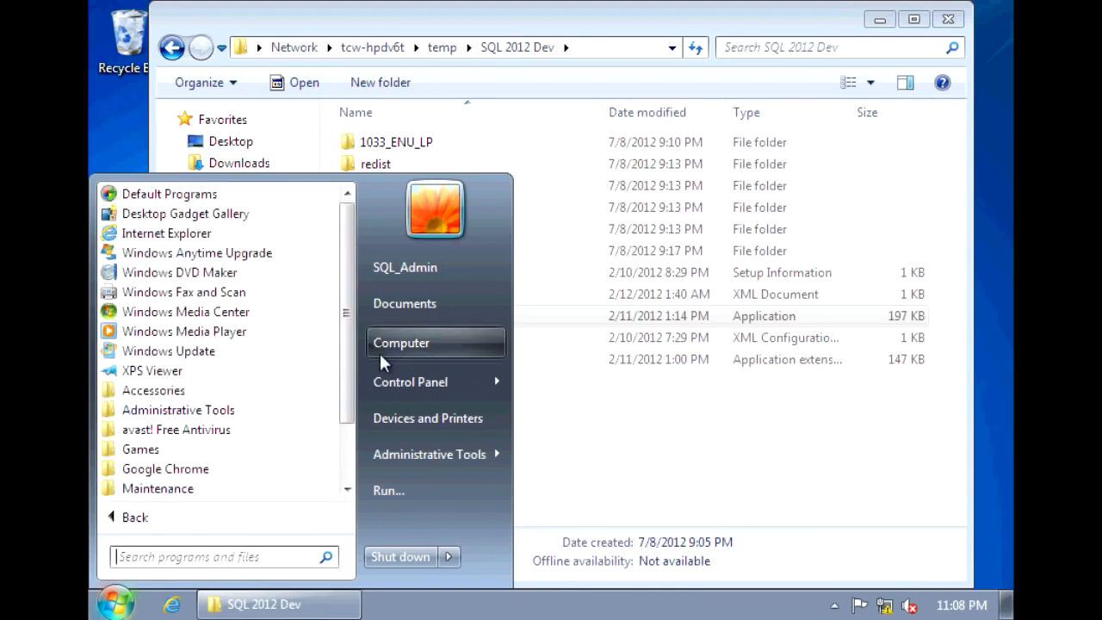
left_click_drag(345, 343, 344, 393)
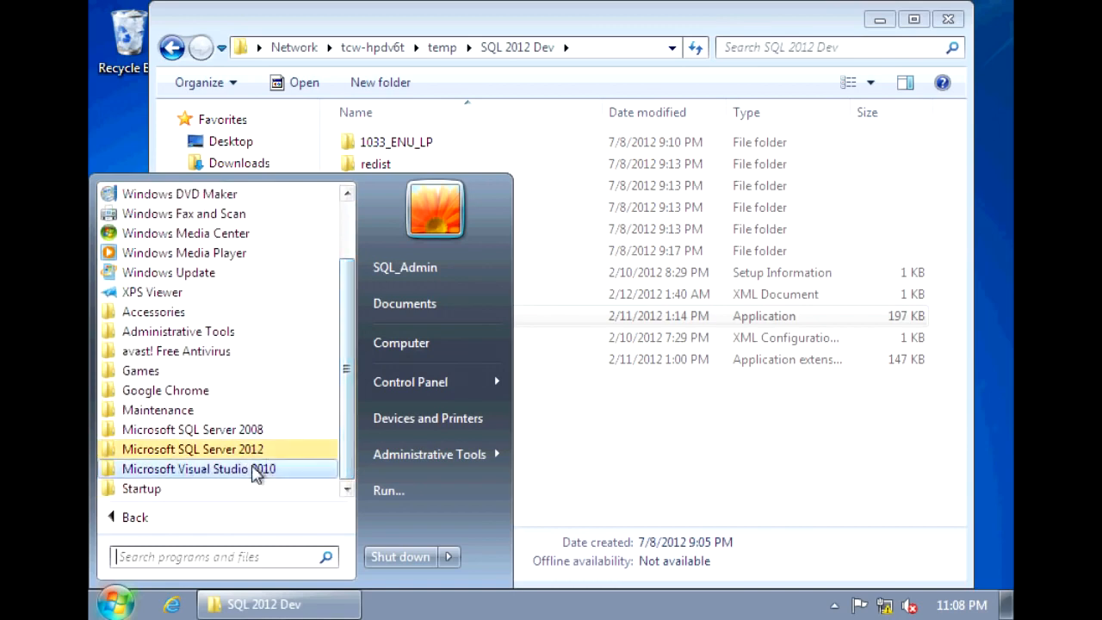
left_click(236, 455)
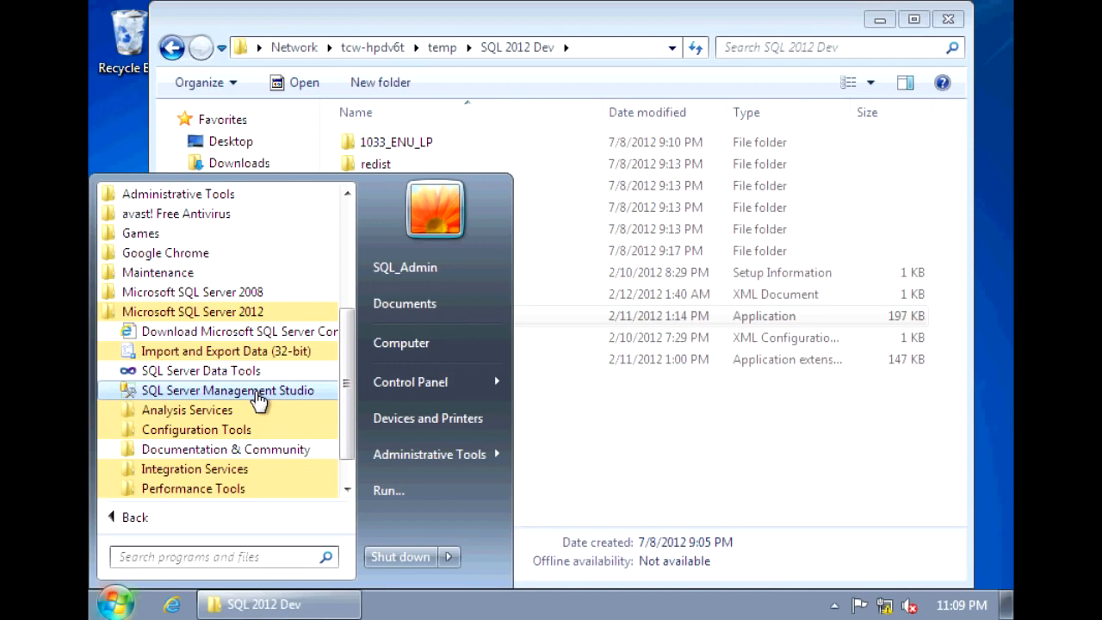
left_click(258, 392)
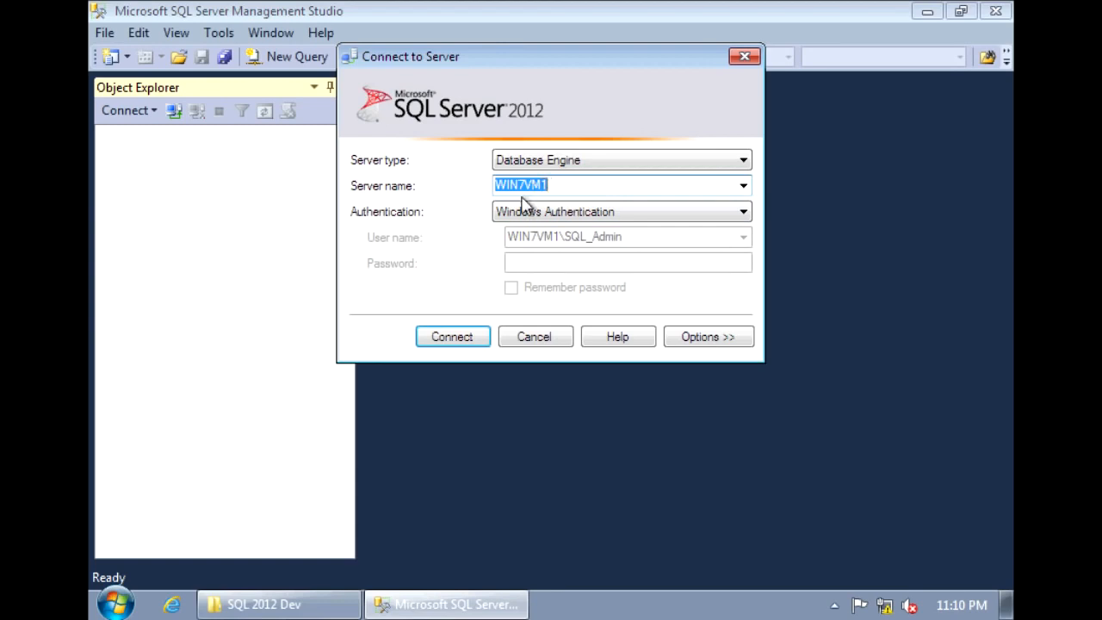
left_click(462, 345)
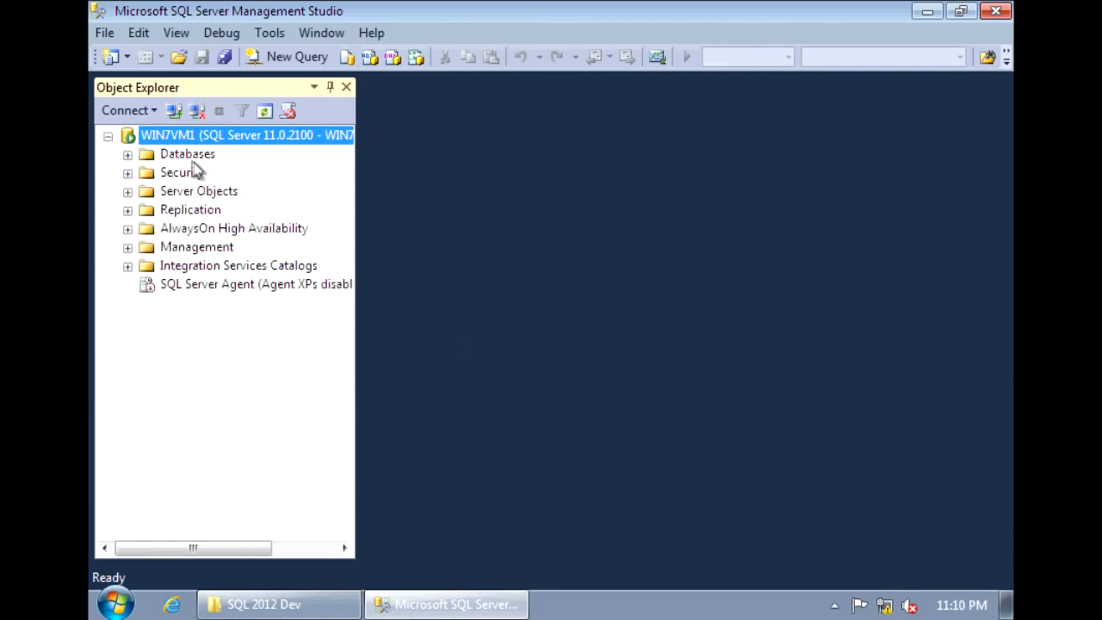
Step: Examine the system databases under the server's Databases node, and collapse the System Databases folder again
double_click(189, 155)
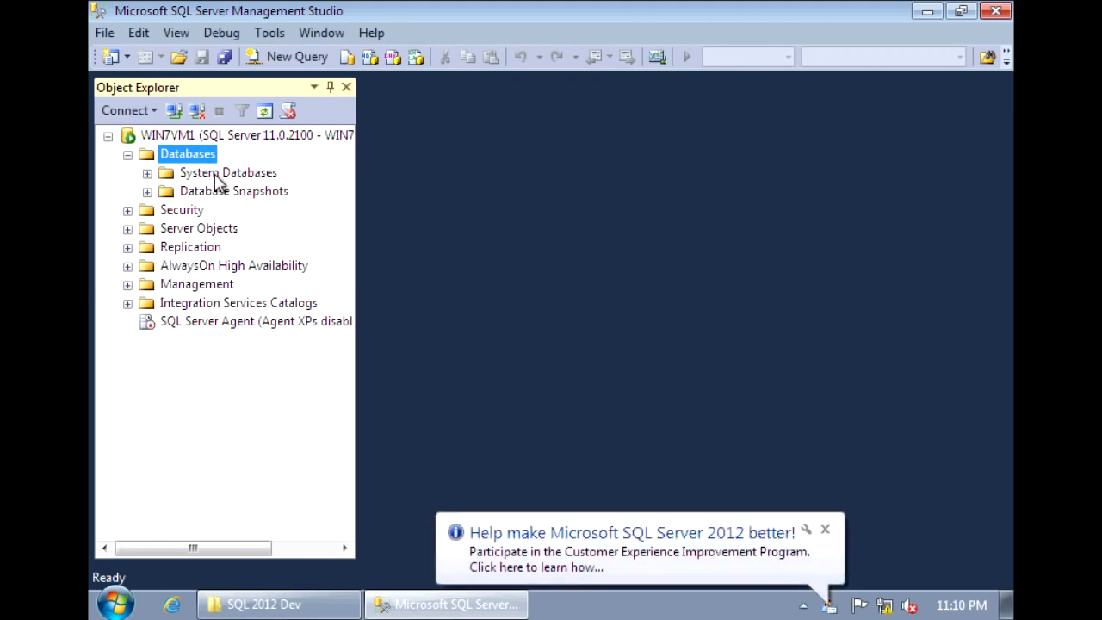
double_click(217, 174)
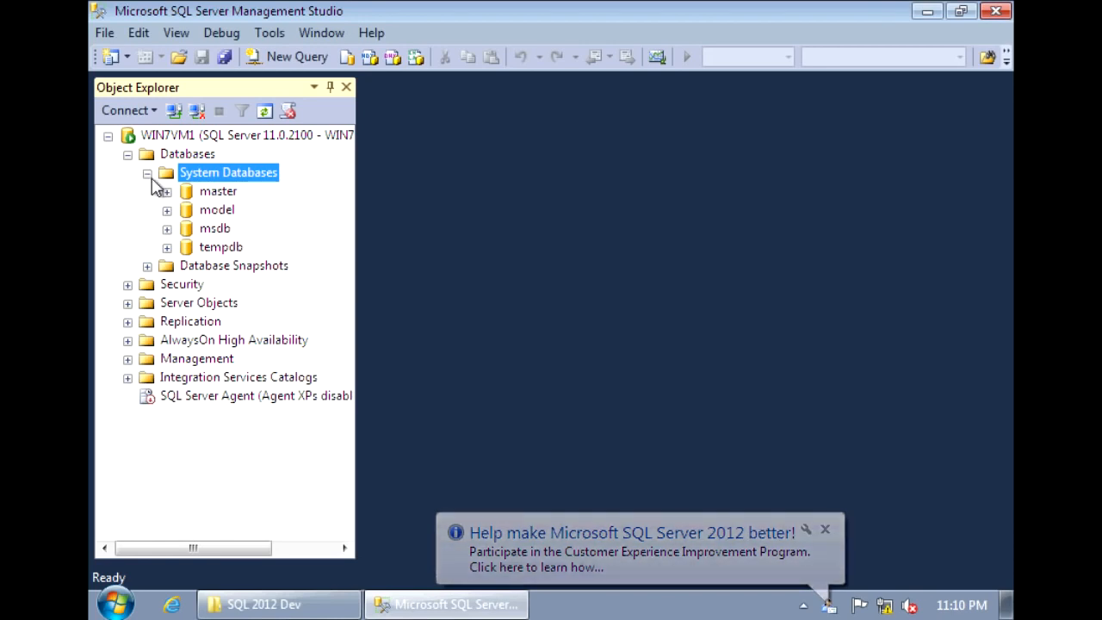
left_click(148, 176)
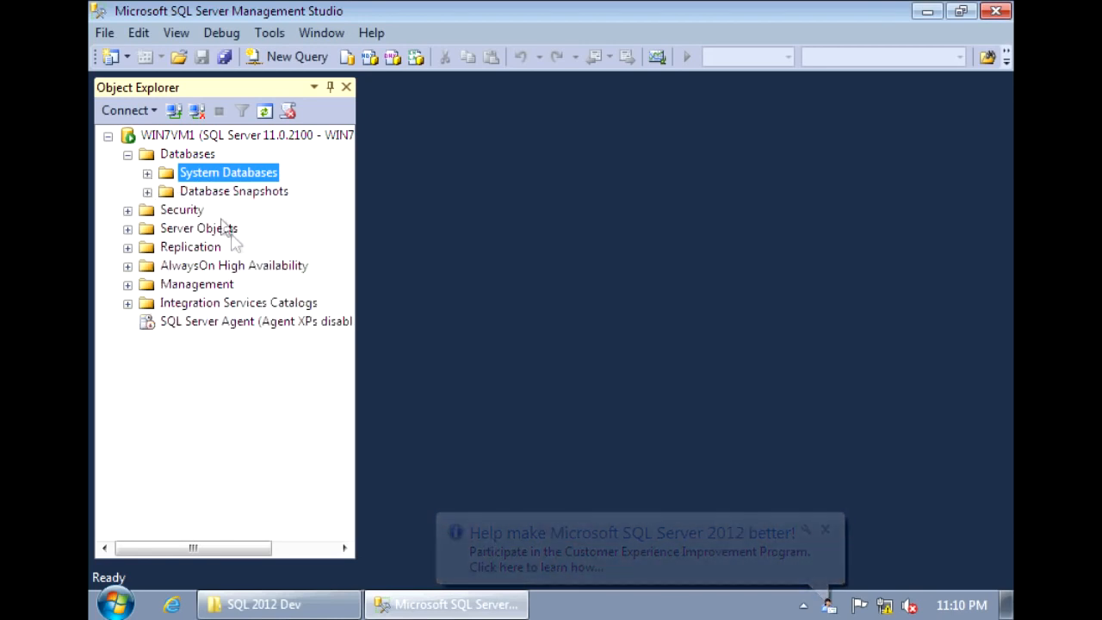